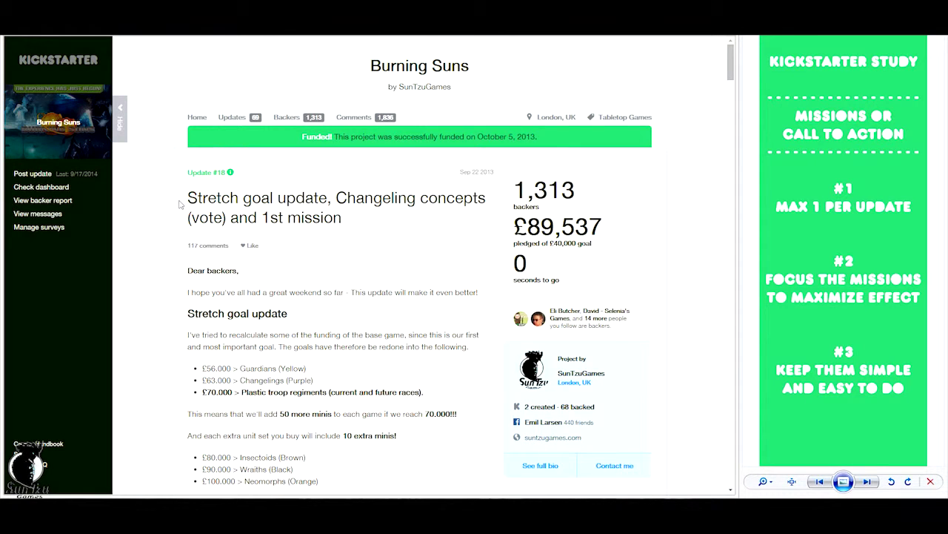
Step: Scroll update #18 to the 1st mission and bring up the first BoardGameGeek link's options
scroll(181, 189, down, 1)
scroll(184, 181, down, 2)
scroll(185, 181, down, 2)
scroll(185, 181, down, 1)
scroll(185, 181, down, 1)
scroll(182, 189, down, 2)
scroll(185, 172, down, 3)
scroll(182, 152, down, 1)
right_click(273, 186)
Step: Open the first mission's BoardGameGeek picture and browse its Recommend count and comments
click(297, 194)
scroll(221, 272, down, 1)
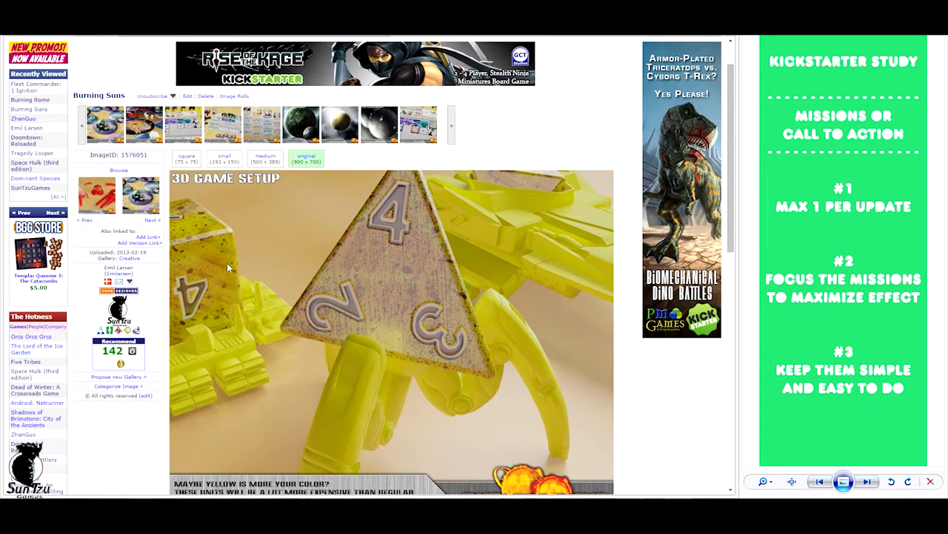
scroll(249, 265, down, 2)
scroll(269, 211, down, 2)
scroll(267, 210, up, 1)
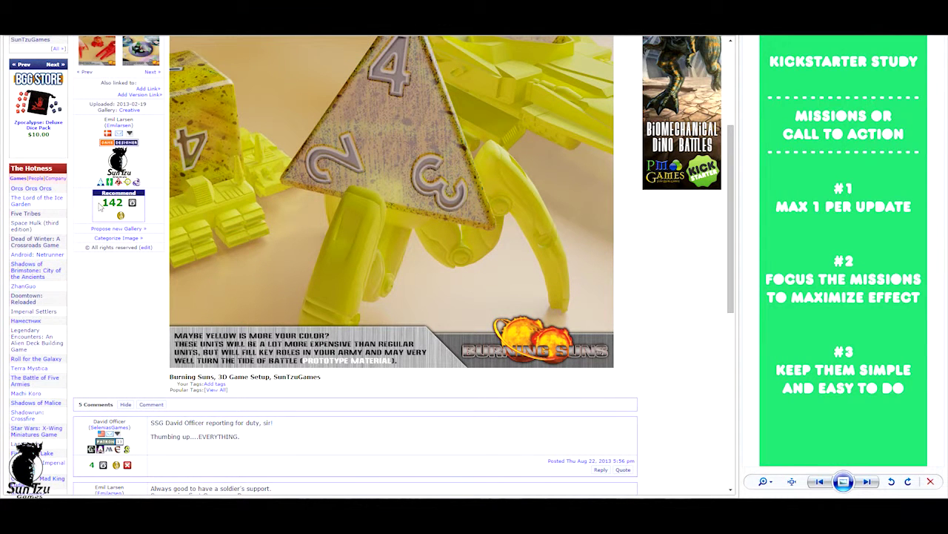
scroll(137, 211, up, 1)
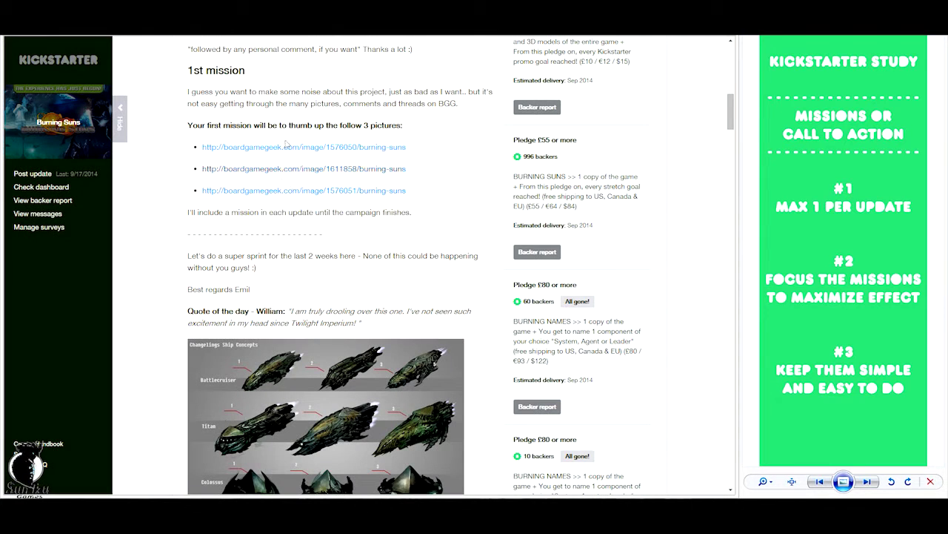
Step: Check link options for the next mission picture (image 1576050), dismiss them, and scroll onward
right_click(294, 148)
key(Escape)
scroll(209, 291, down, 1)
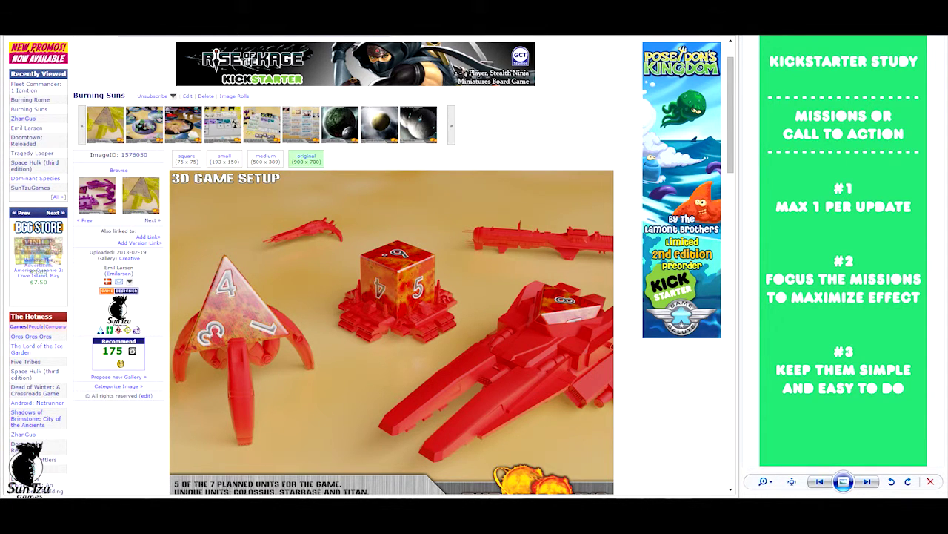
scroll(243, 264, down, 1)
scroll(276, 235, down, 1)
scroll(276, 236, up, 1)
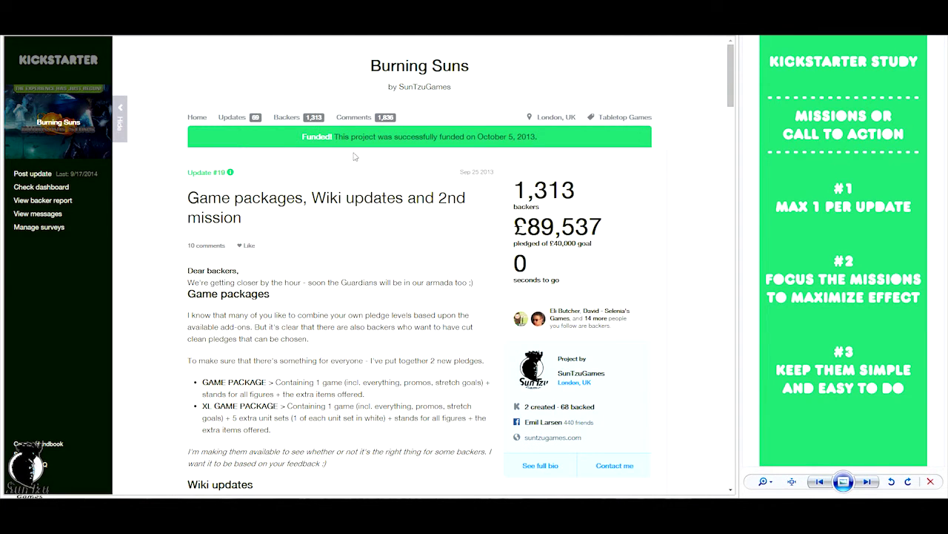
Step: Open Link1 under update #19's 2nd mission and scroll through the BoardGameGeek page
scroll(348, 152, down, 3)
scroll(347, 152, down, 2)
scroll(347, 150, down, 3)
click(375, 252)
scroll(246, 280, down, 2)
scroll(248, 281, down, 2)
scroll(268, 279, up, 1)
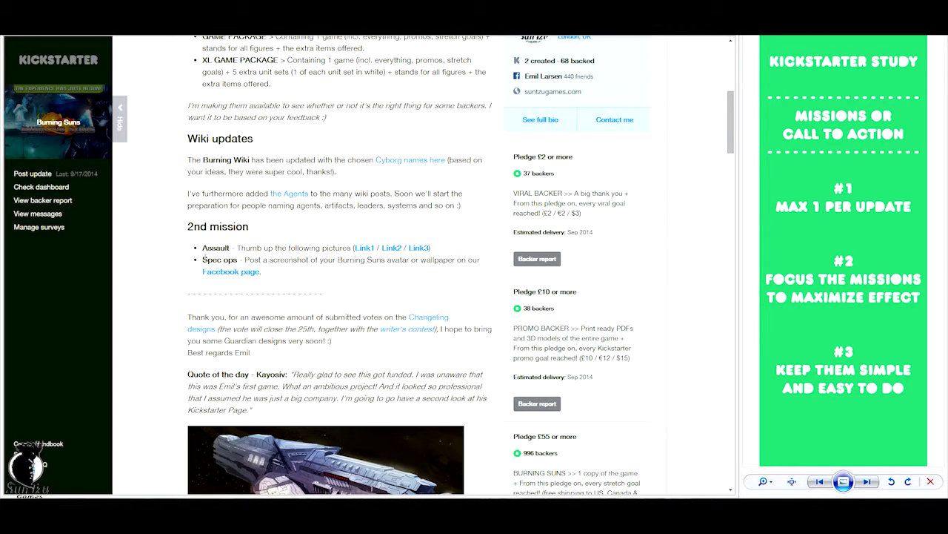
Step: Highlight the Spec ops task and the thumb-up-pictures task in turn
click(201, 260)
drag(201, 260, 276, 276)
click(276, 276)
drag(430, 249, 310, 245)
click(310, 246)
Step: Scroll update #23 down to its 5th mission section
scroll(327, 213, down, 3)
scroll(327, 212, down, 3)
scroll(310, 201, down, 3)
click(326, 226)
click(311, 226)
Step: Highlight the subscription-required voting note and the 'Mission behind enemy lines' task
drag(355, 227, 442, 229)
click(317, 214)
drag(448, 226, 202, 214)
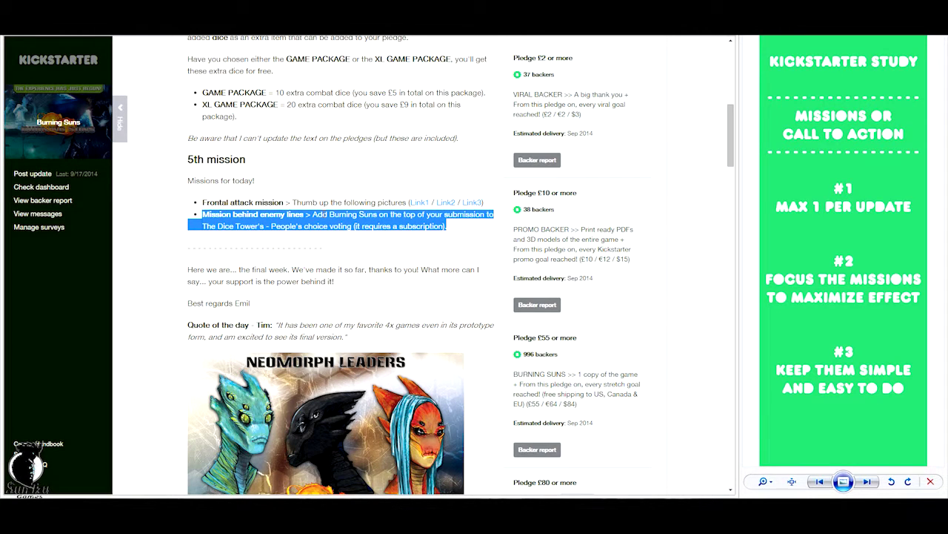
click(368, 198)
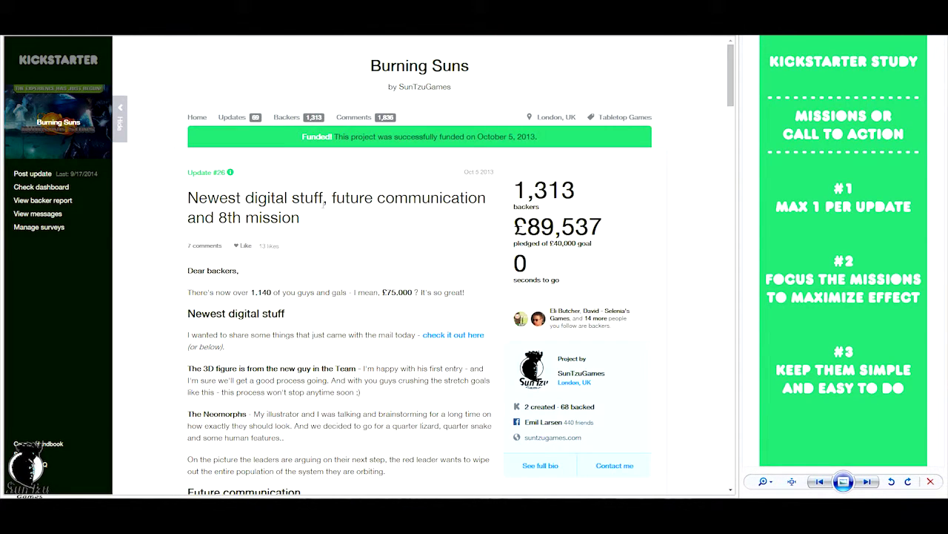
Step: Scroll update #26 to the 8th mission and highlight the Enemy autopsy task
scroll(339, 212, down, 1)
scroll(350, 191, down, 1)
scroll(350, 190, down, 1)
scroll(350, 182, down, 2)
scroll(349, 176, down, 2)
scroll(348, 175, down, 1)
drag(203, 168, 319, 178)
click(345, 182)
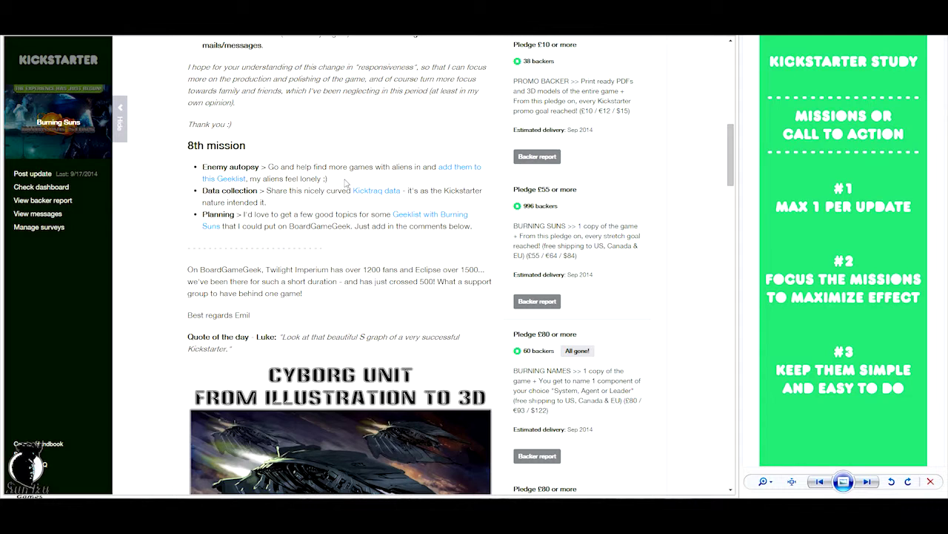
Step: Highlight the Kicktraq Data collection task and then the Planning task
drag(268, 191, 329, 197)
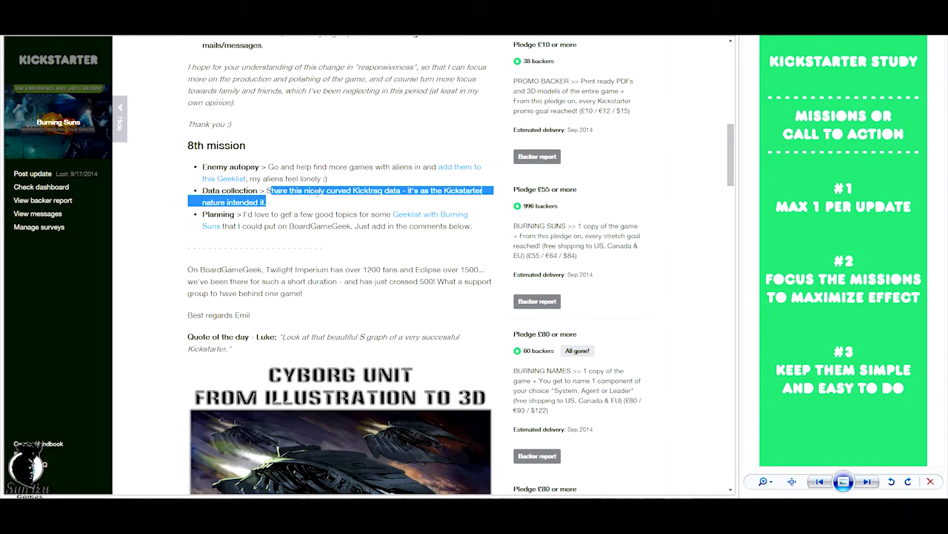
click(336, 190)
drag(283, 214, 361, 214)
click(336, 182)
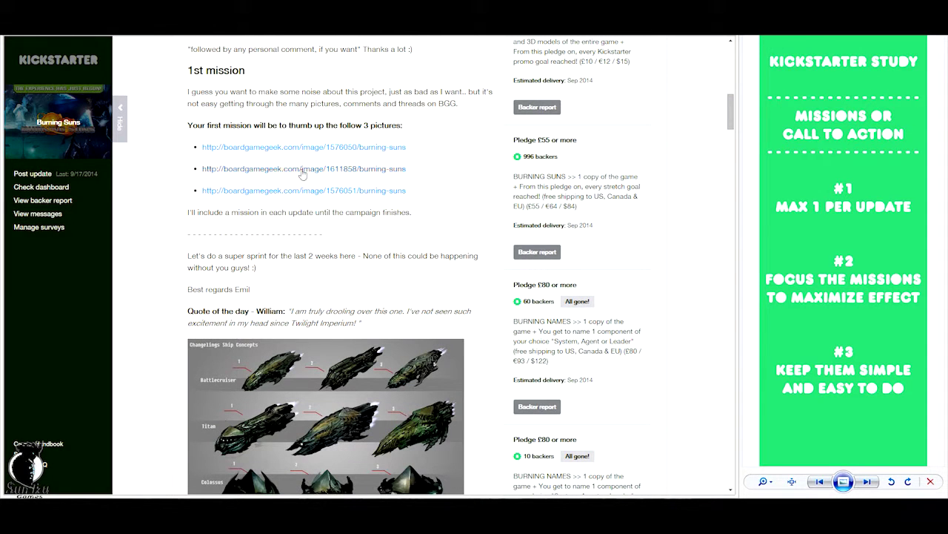
Step: Open the second 1st-mission picture, the green Dreadnought fleet render, and browse its comments
right_click(301, 170)
click(339, 174)
scroll(285, 255, down, 3)
scroll(269, 225, down, 2)
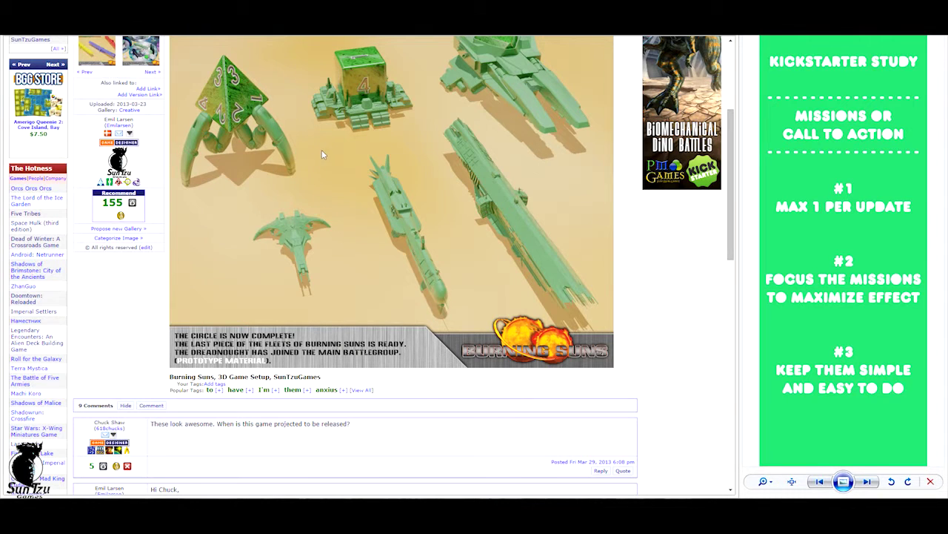
scroll(129, 299, up, 3)
scroll(129, 299, up, 3)
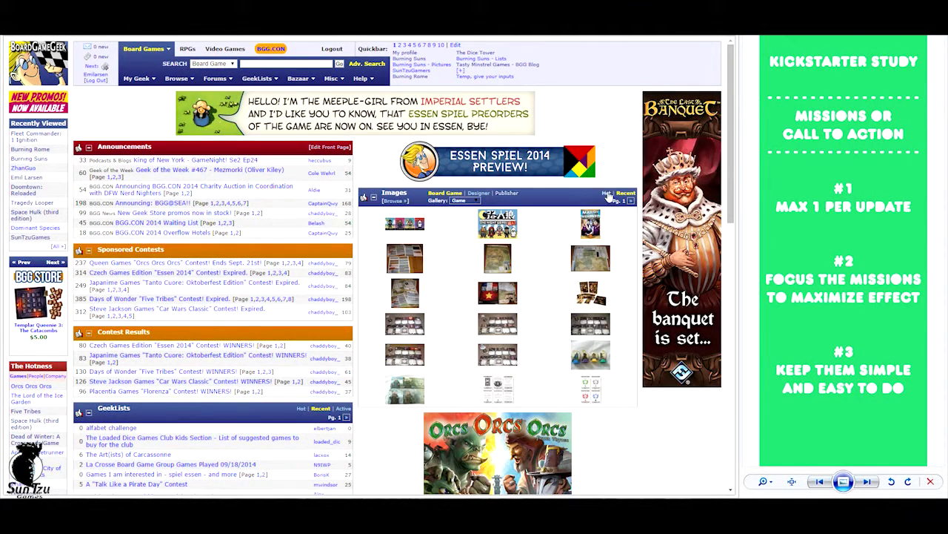
Step: Switch the BoardGameGeek Images module from recent to Hot images
click(607, 193)
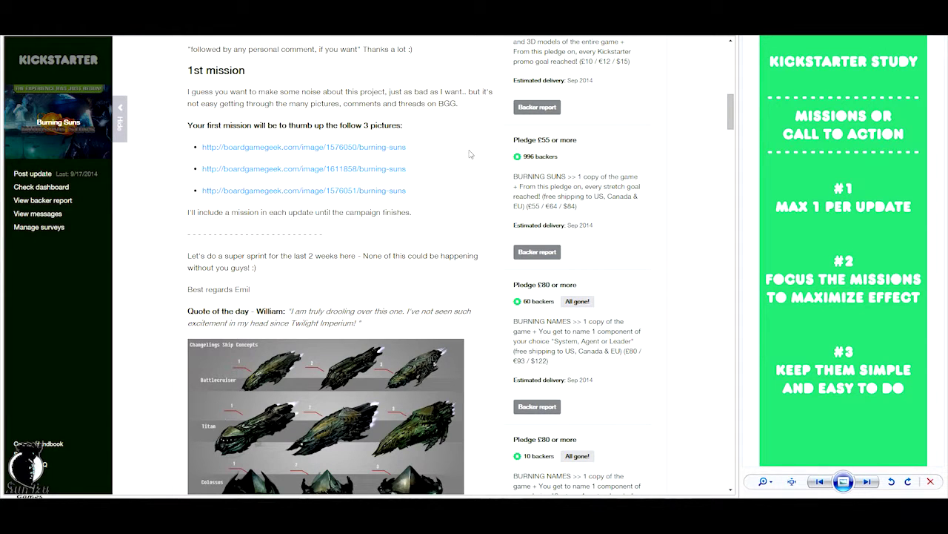
scroll(391, 175, up, 1)
click(282, 197)
scroll(161, 302, down, 1)
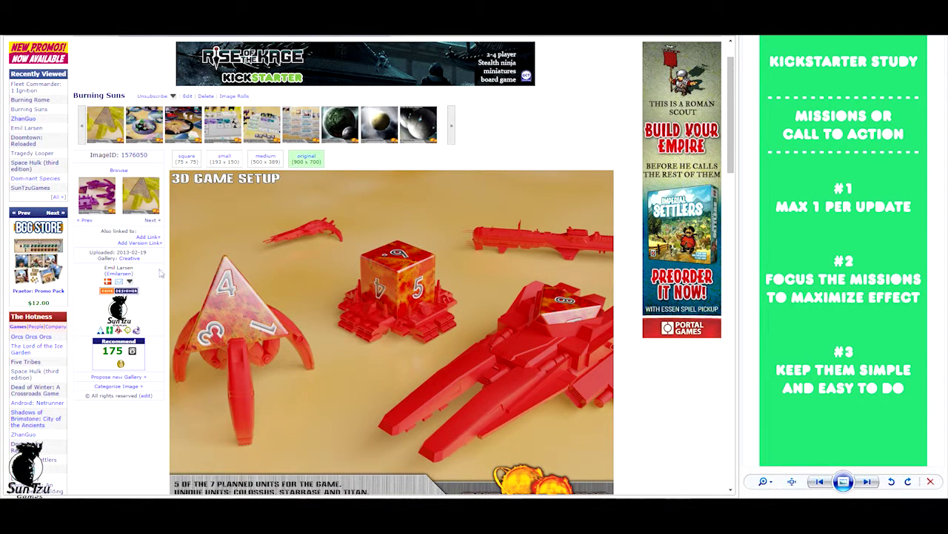
key(alt+Left)
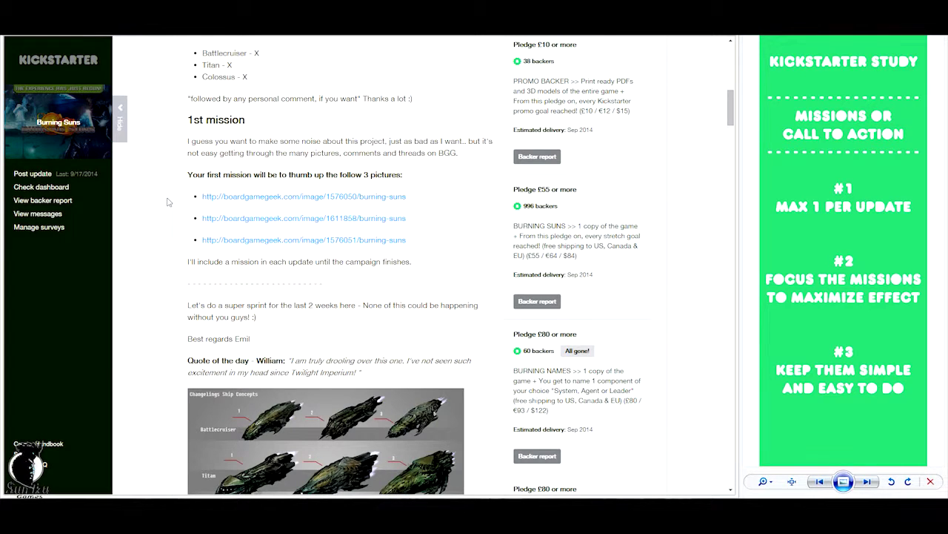